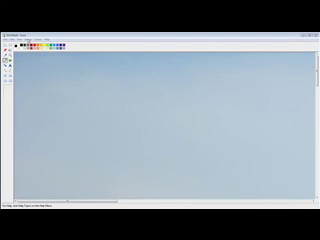
# - Check the mountain photo's current dimensions, then close the info without changes
pyautogui.click(28, 39)
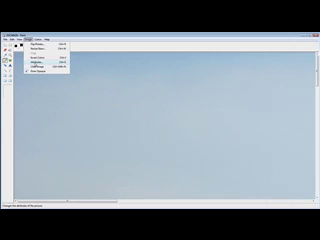
pyautogui.click(36, 62)
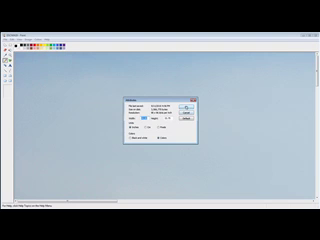
pyautogui.click(187, 104)
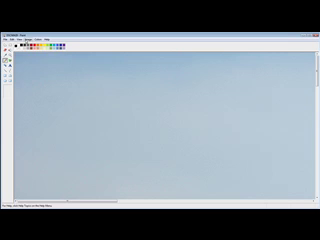
# - Stretch the photo to 50% horizontally and 50% vertically
pyautogui.click(29, 39)
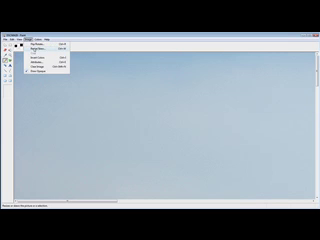
pyautogui.click(35, 49)
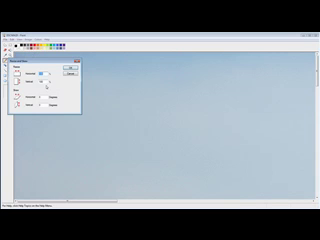
pyautogui.doubleClick(43, 73)
pyautogui.write('50')
pyautogui.click(34, 80)
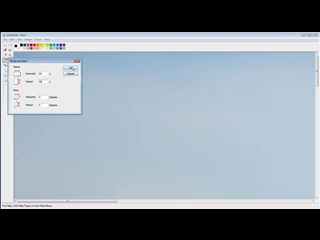
pyautogui.click(70, 68)
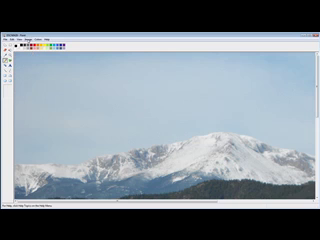
pyautogui.click(29, 39)
pyautogui.click(35, 62)
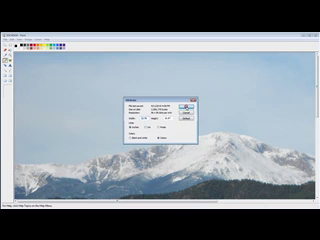
pyautogui.click(186, 105)
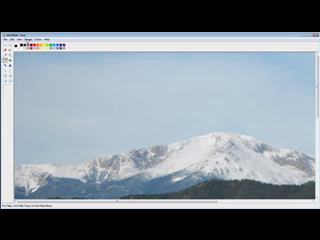
# - Apply a second 50% horizontal and vertical stretch, leaving the photo at a quarter size
pyautogui.click(28, 39)
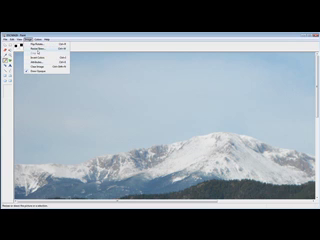
pyautogui.click(40, 49)
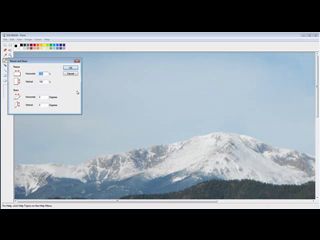
pyautogui.write('50')
pyautogui.press('Tab')
pyautogui.write('50')
pyautogui.click(70, 69)
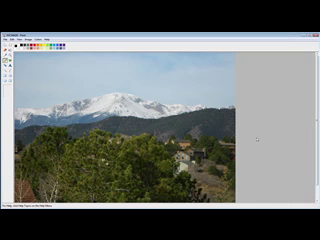
pyautogui.click(28, 39)
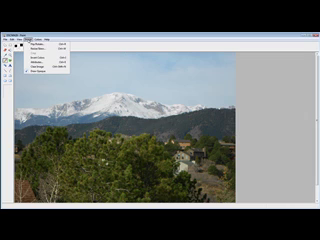
pyautogui.click(37, 62)
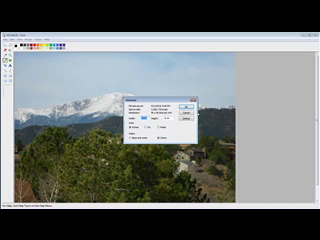
pyautogui.click(186, 106)
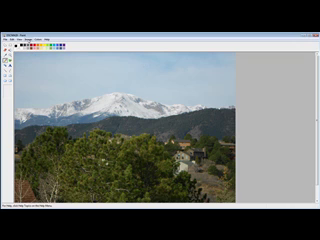
pyautogui.click(28, 38)
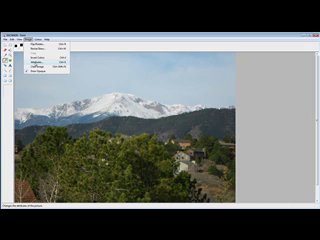
pyautogui.click(37, 62)
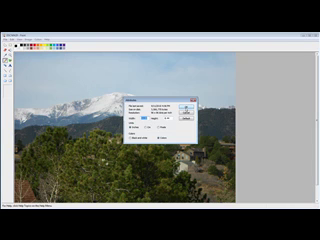
pyautogui.click(186, 107)
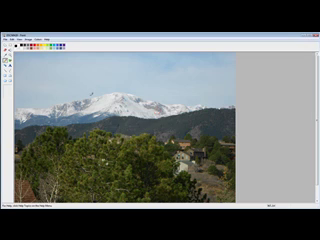
# - Apply a third 50% horizontal and vertical stretch, reducing the photo to one-eighth size
pyautogui.click(28, 38)
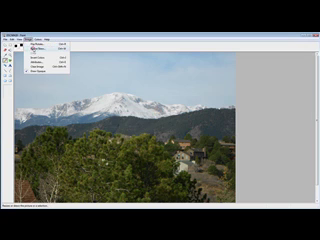
pyautogui.click(35, 48)
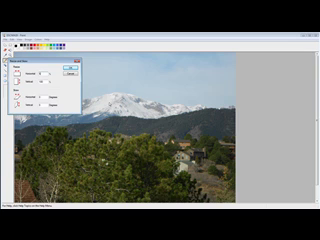
pyautogui.write('50')
pyautogui.press('Tab')
pyautogui.write('50')
pyautogui.click(70, 69)
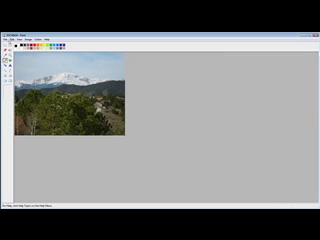
# - Begin a Save As for the shrunken photo under the new name 'tree'
pyautogui.click(5, 39)
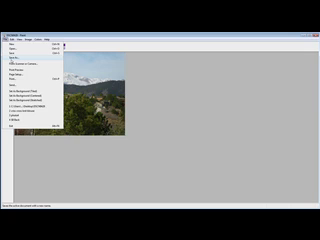
pyautogui.click(20, 57)
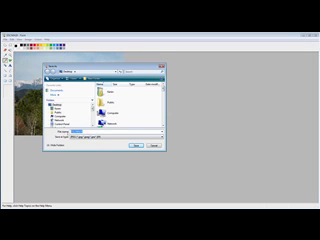
pyautogui.write('tree pictur')
# - Confirm saving the shrunken mountain photo as 'tree'
pyautogui.click(137, 146)
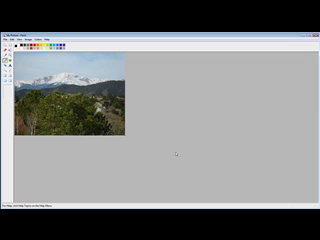